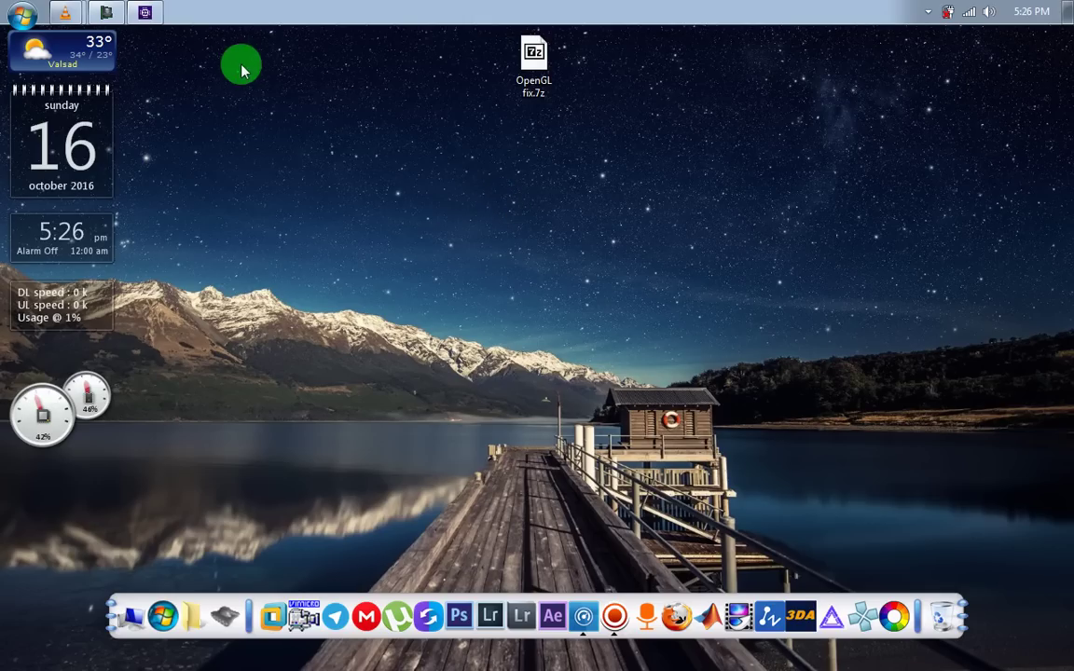
Refresh the desktop and check the graphics chip details in CPU-Z, then hide CPU-Z
right_click(228, 130)
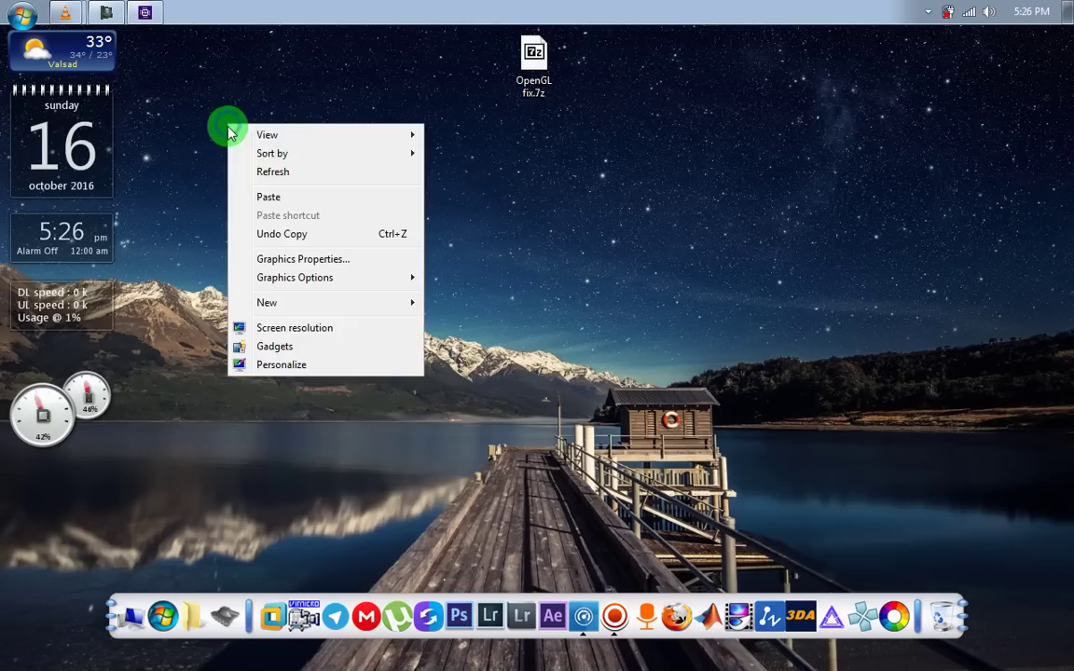
click(264, 166)
click(149, 13)
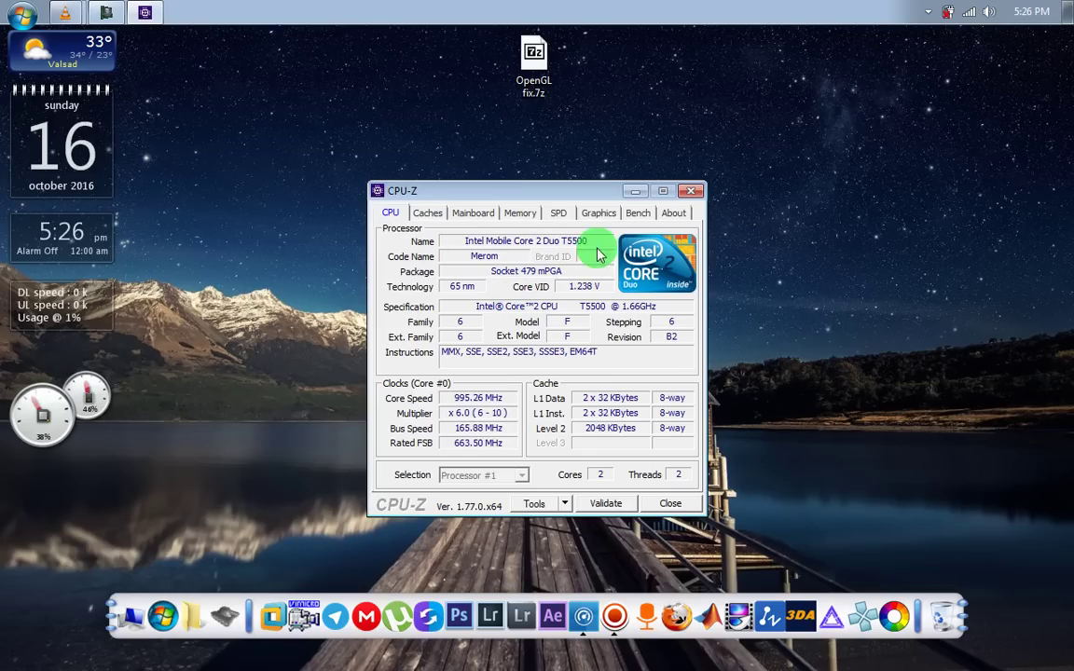
click(592, 213)
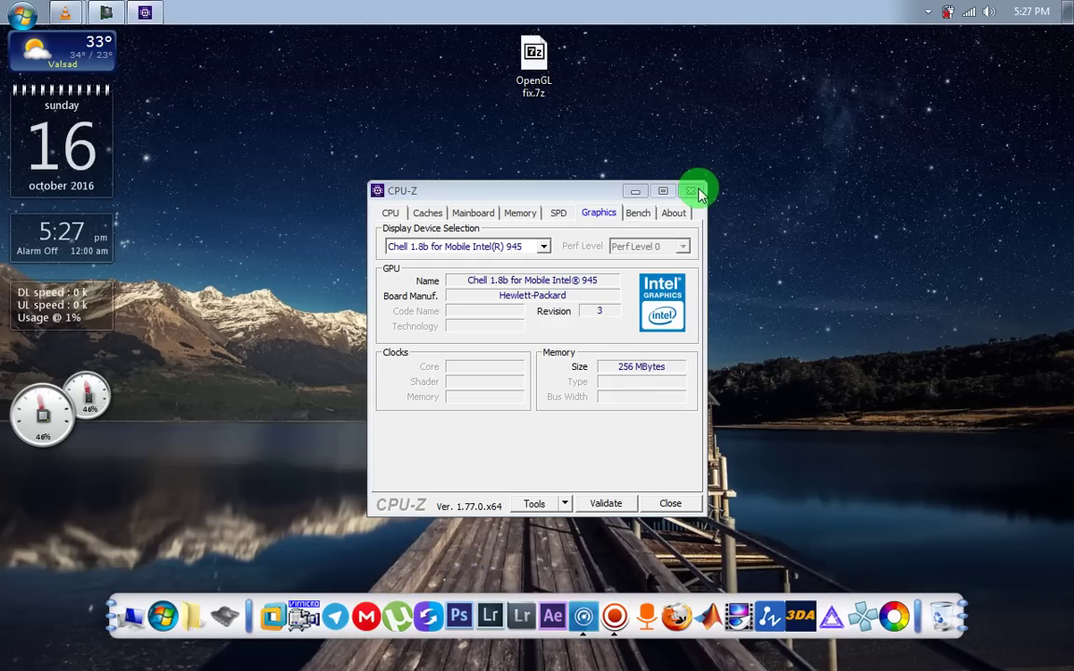
click(635, 192)
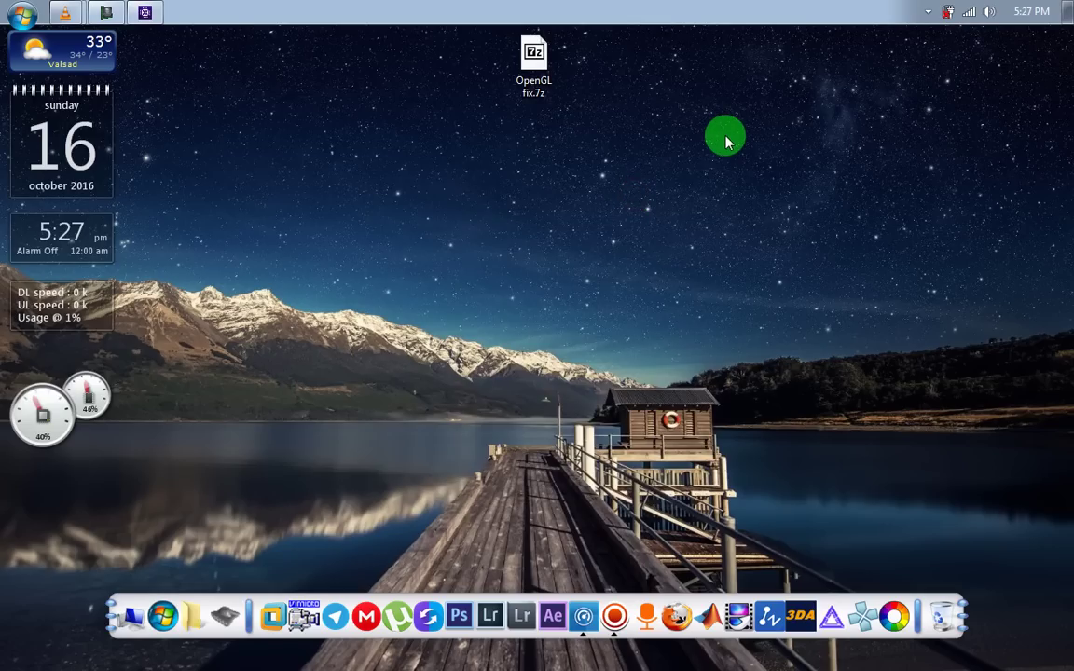
right_click(726, 138)
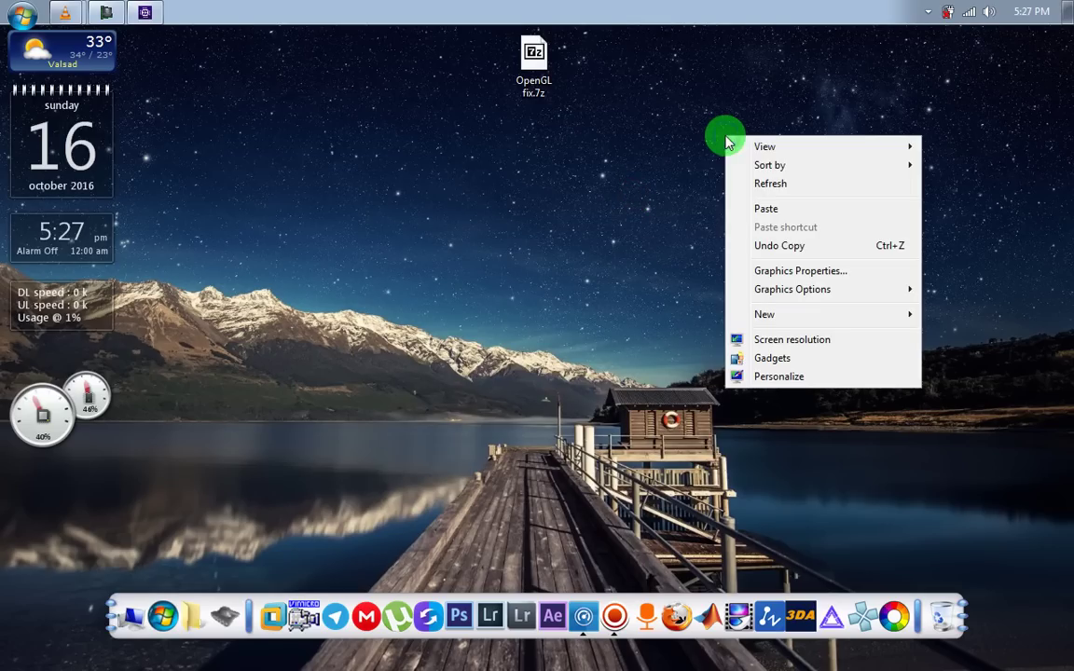
click(752, 181)
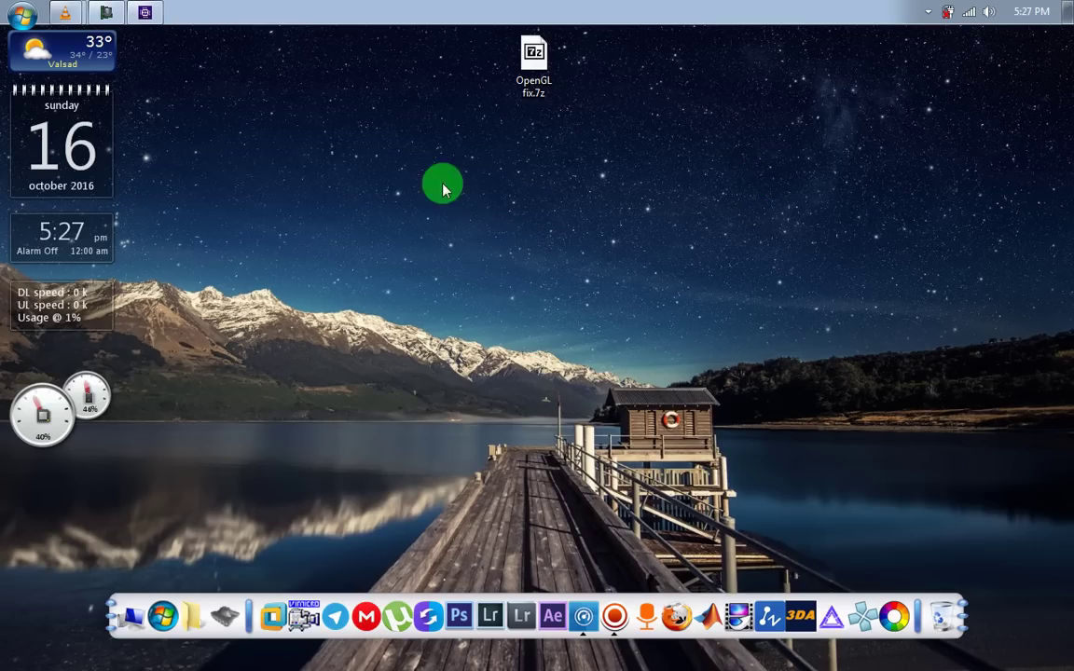
Browse to D:\vishal\soft\GPU_Caps_Viewer_1.26.0.0 and launch GpuCapsViewer.exe
mouse_move(112, 62)
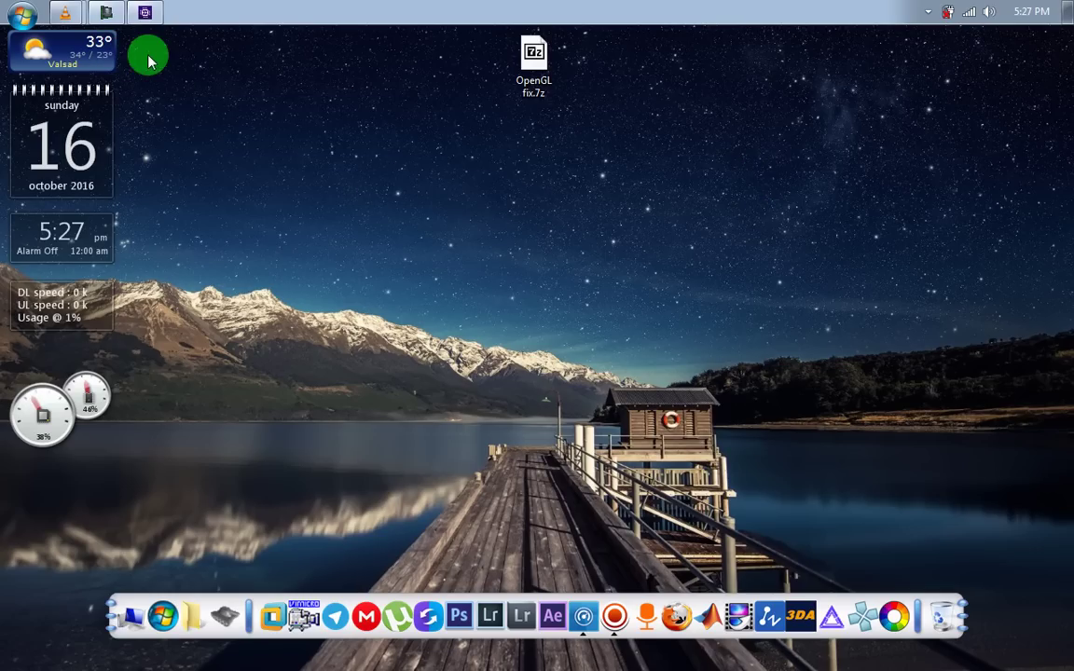
key(super+e)
double_click(447, 264)
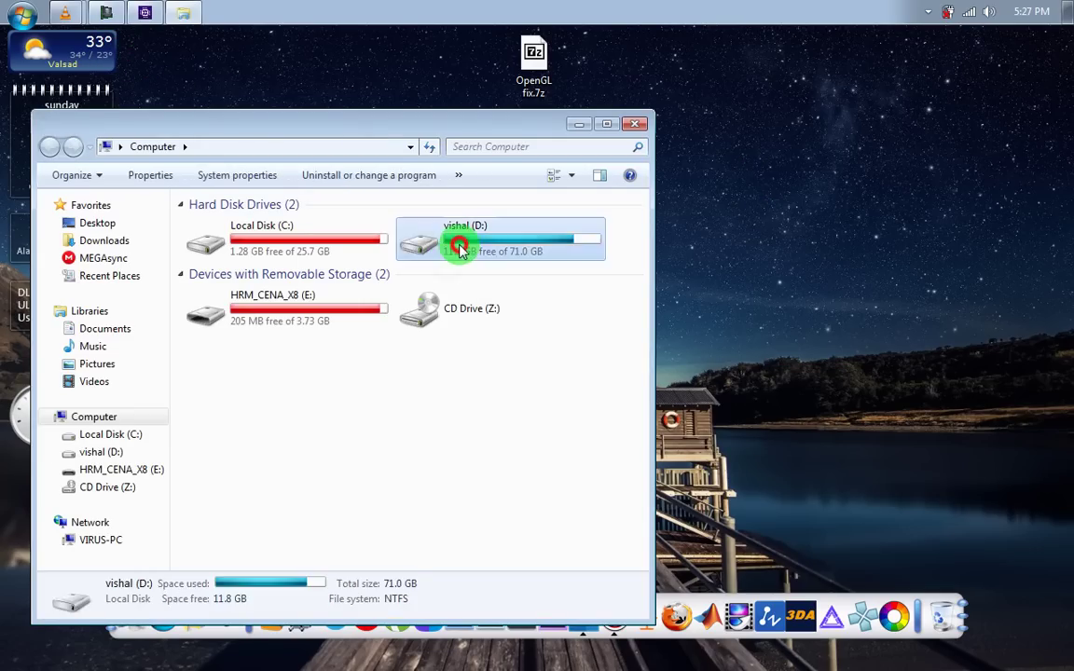
double_click(220, 347)
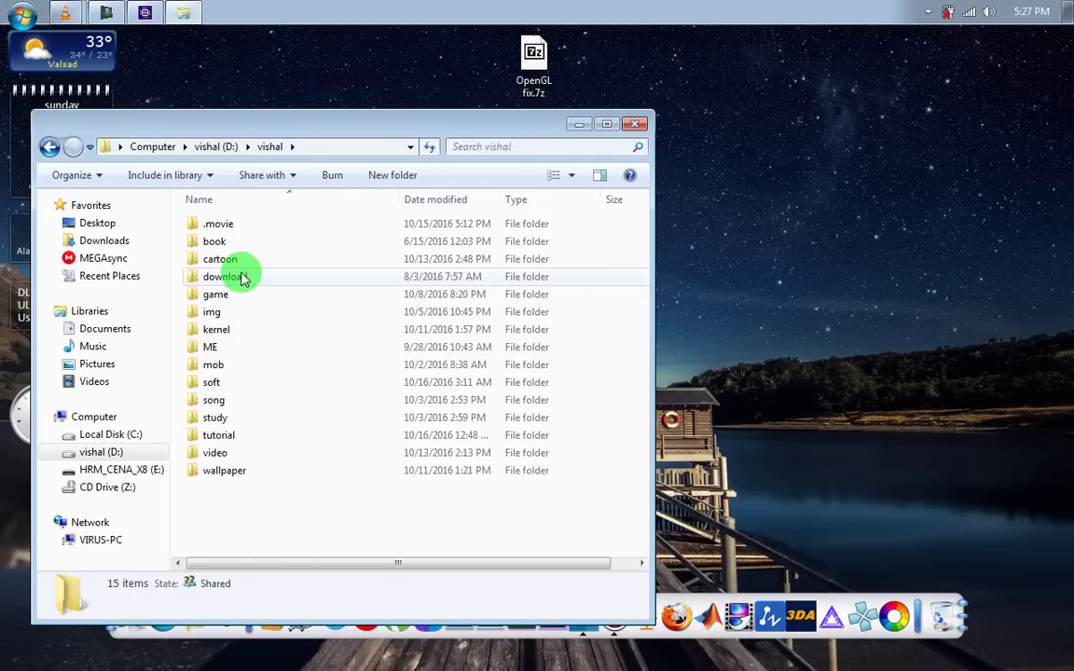
double_click(228, 383)
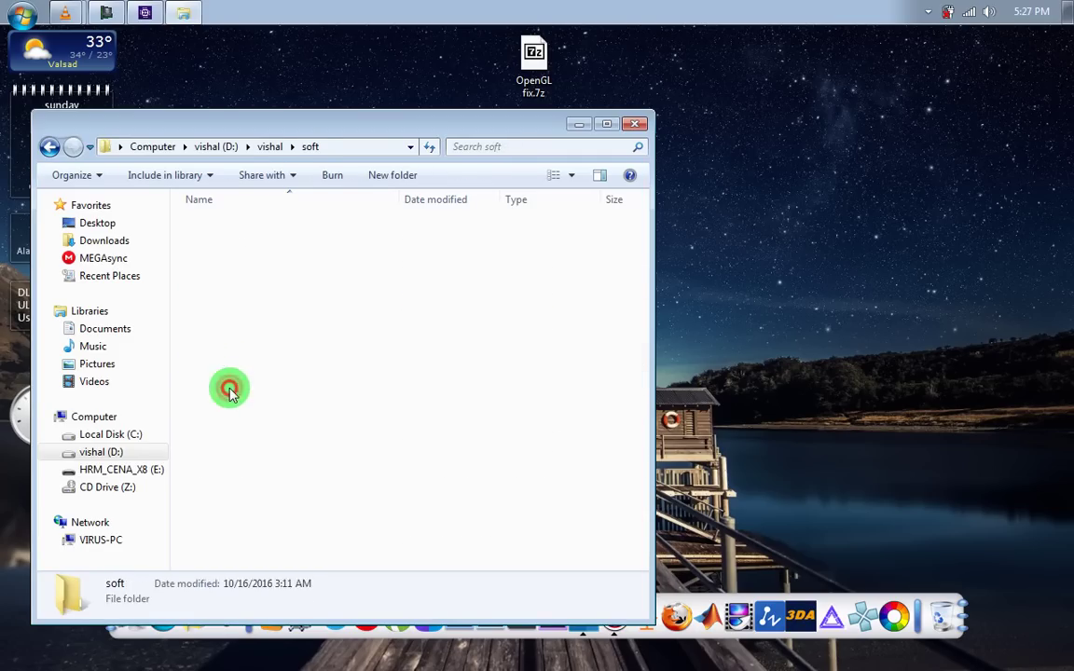
double_click(250, 293)
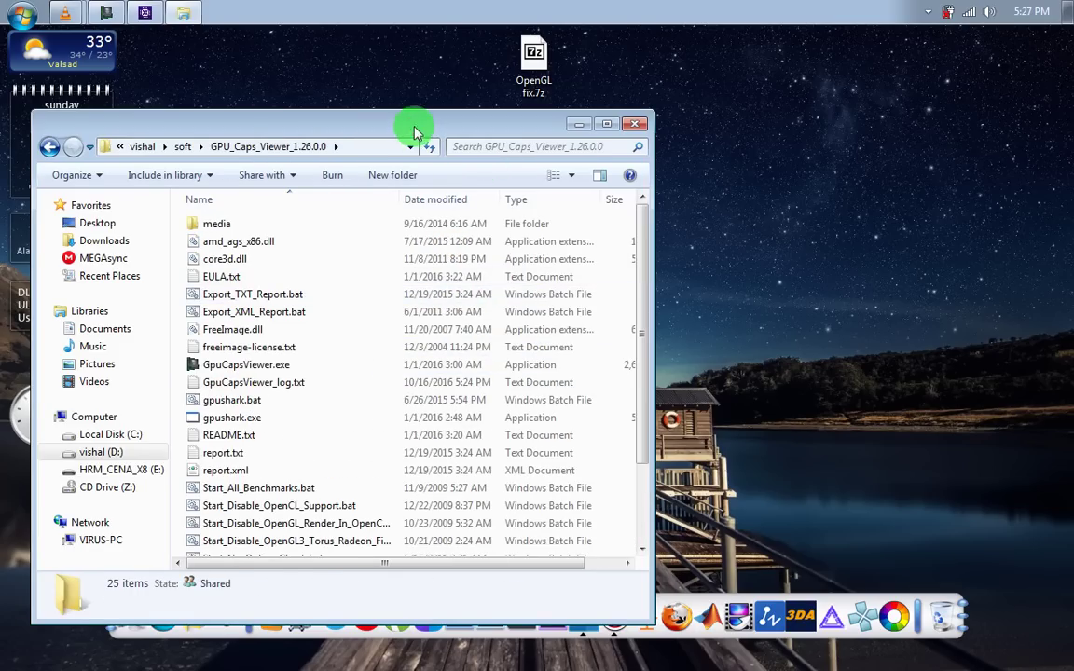
drag(413, 128, 736, 91)
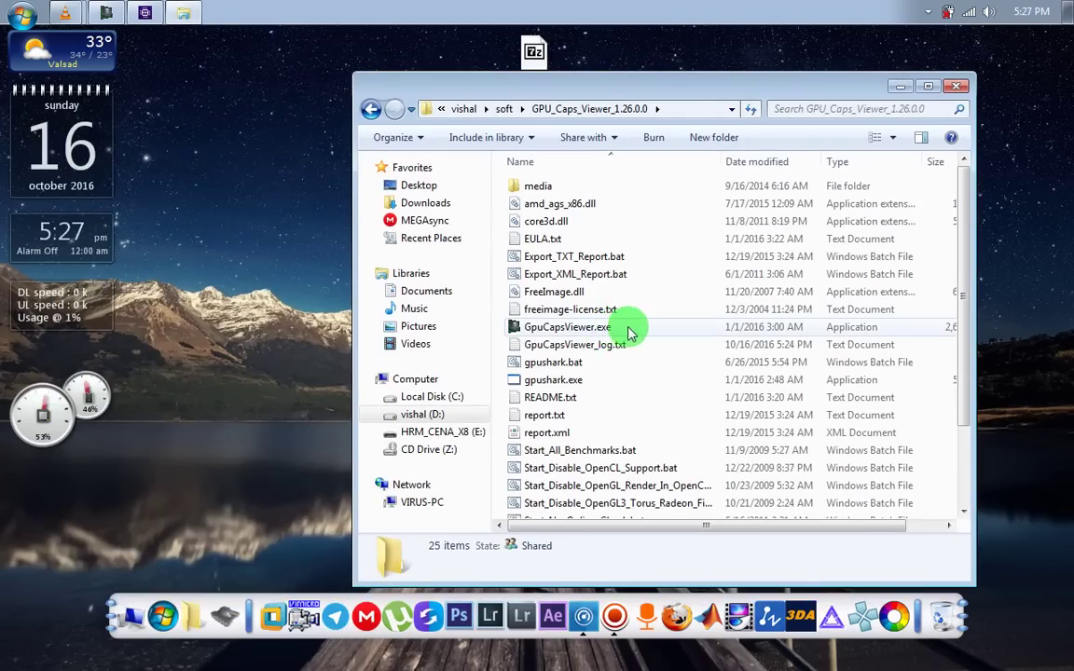
double_click(606, 332)
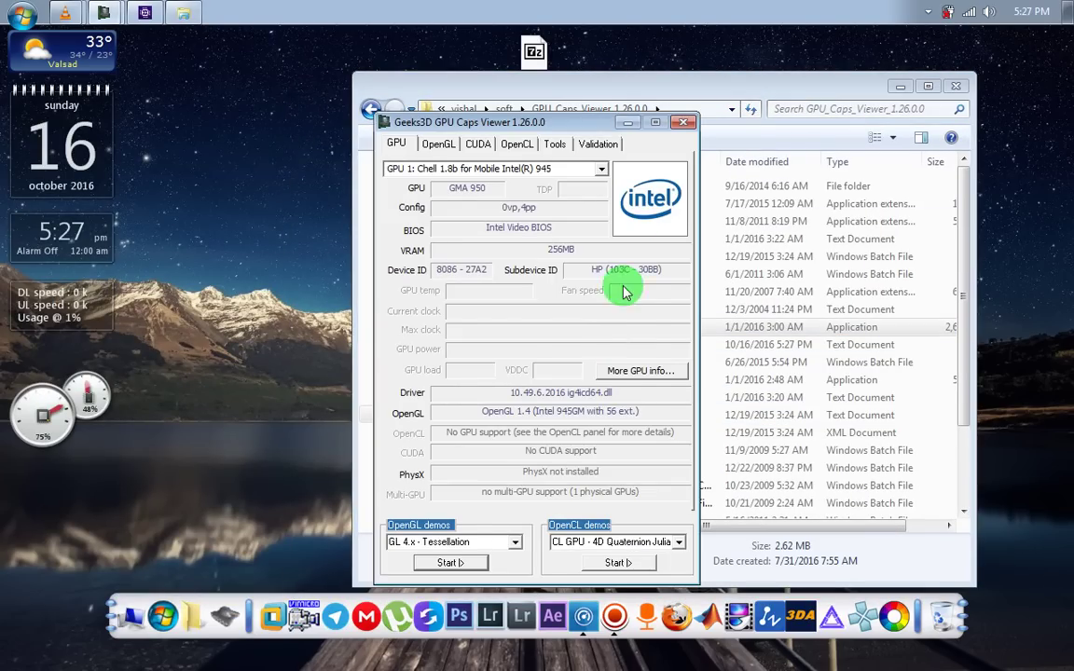
Dismiss the update prompt, note OpenGL 1.4, and select the GL 2.1 - CEL-SHADING demo
click(628, 391)
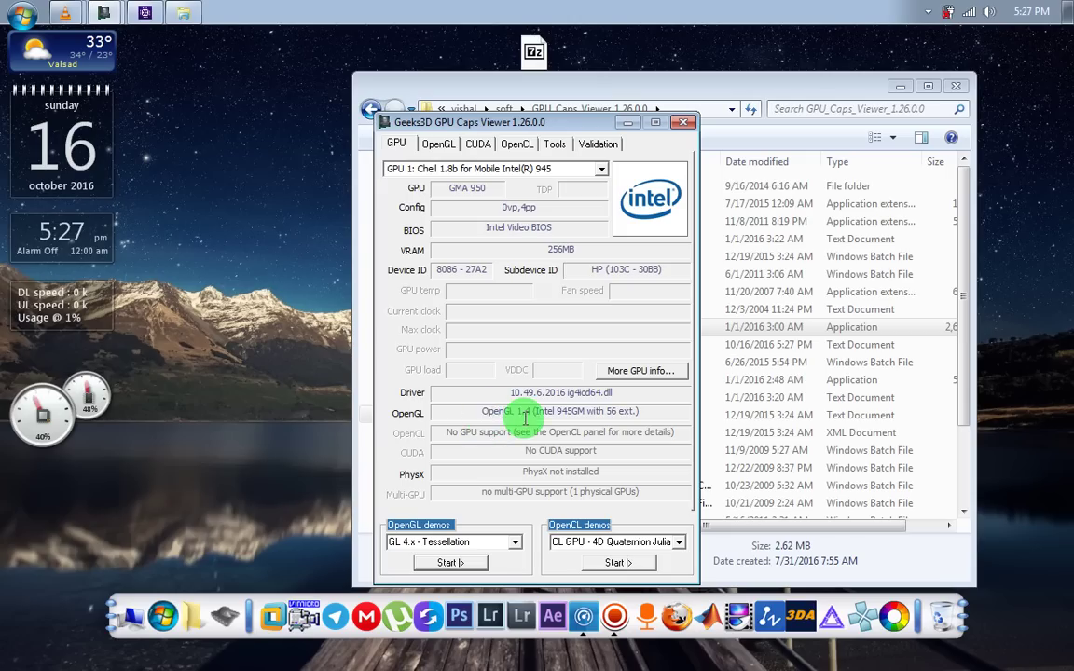
drag(472, 413, 563, 409)
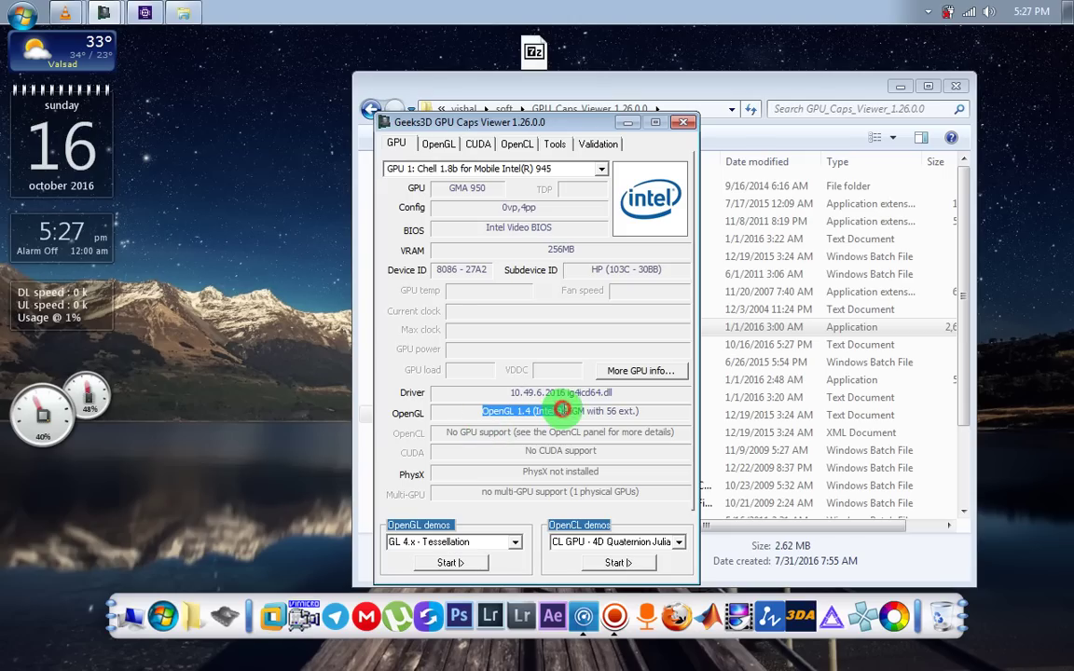
click(486, 543)
click(516, 548)
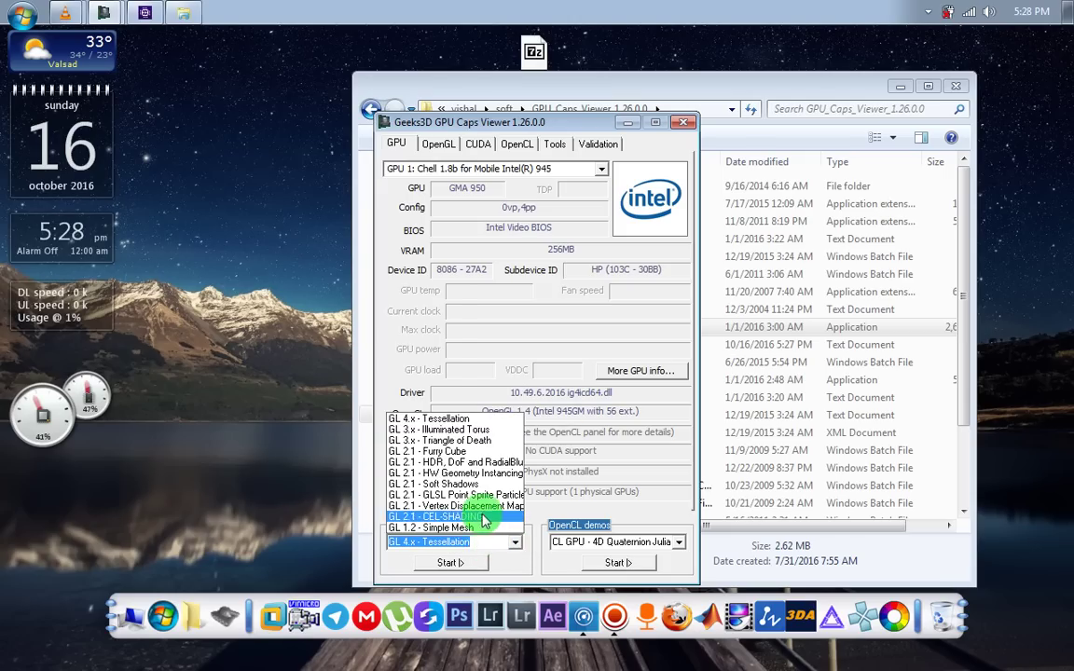
click(482, 508)
Start the demo, acknowledge the OpenGL 2.0 error, and close GPU Caps Viewer
click(451, 564)
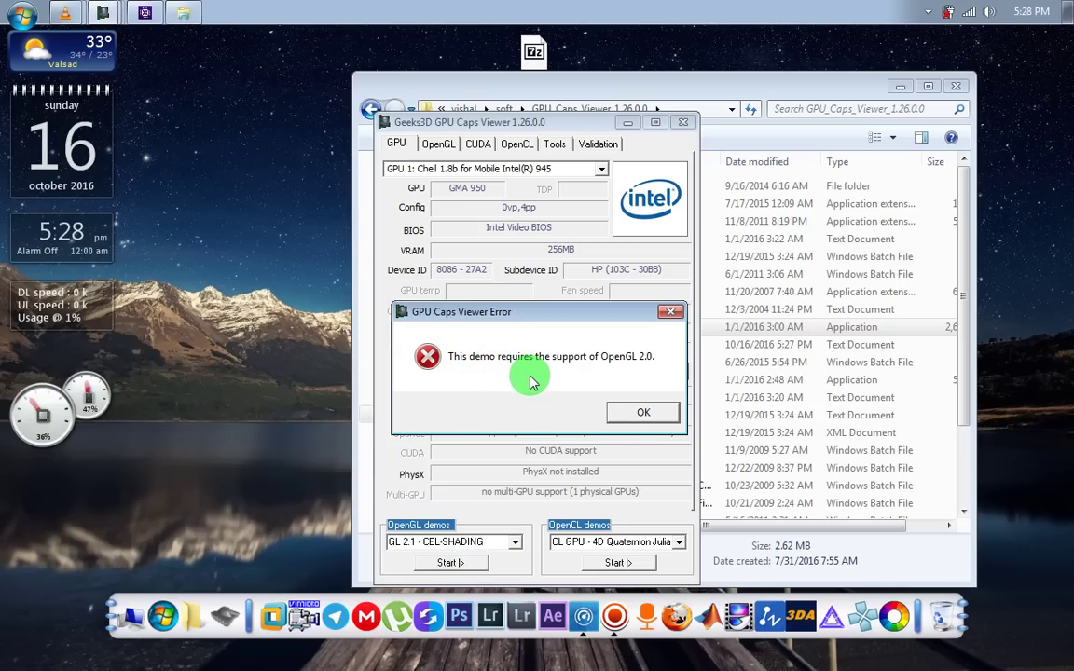
click(639, 414)
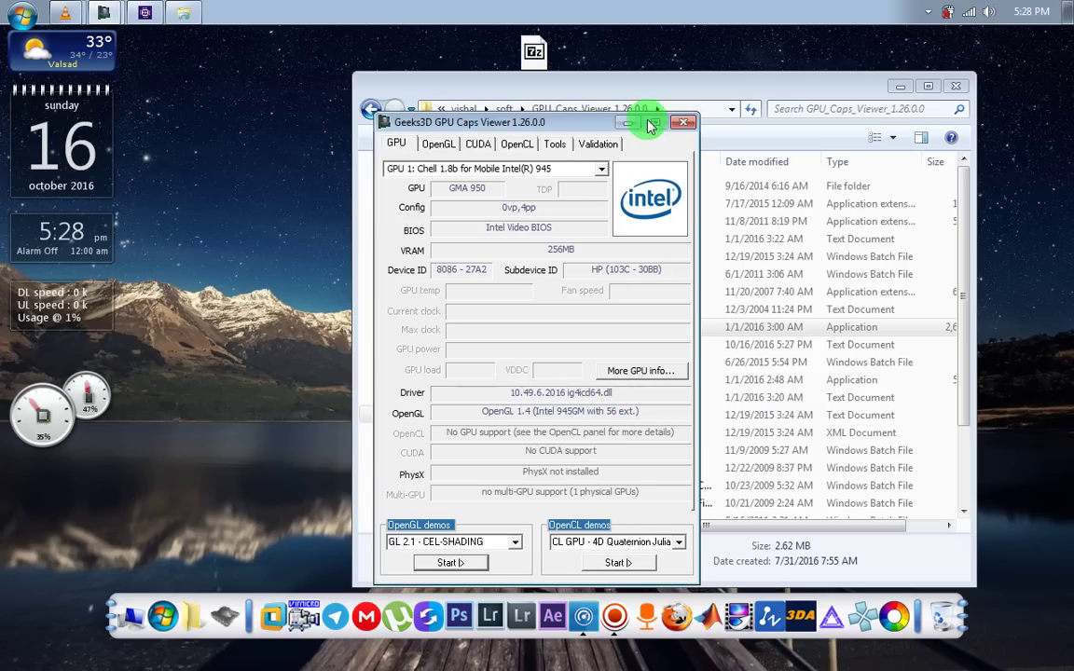
click(684, 123)
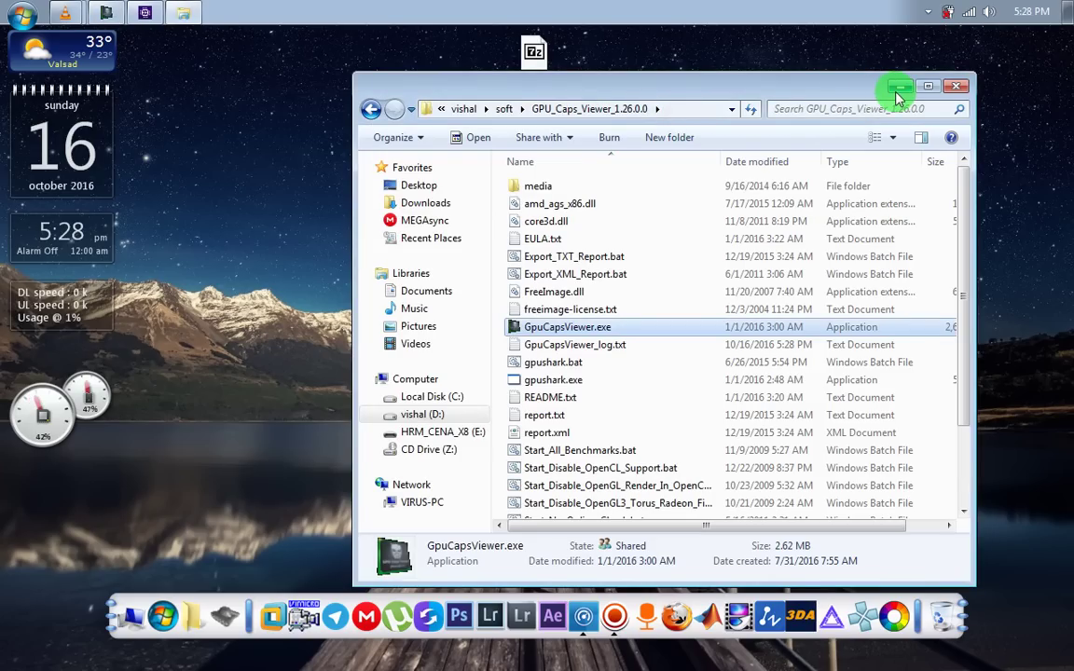
drag(844, 92, 992, 339)
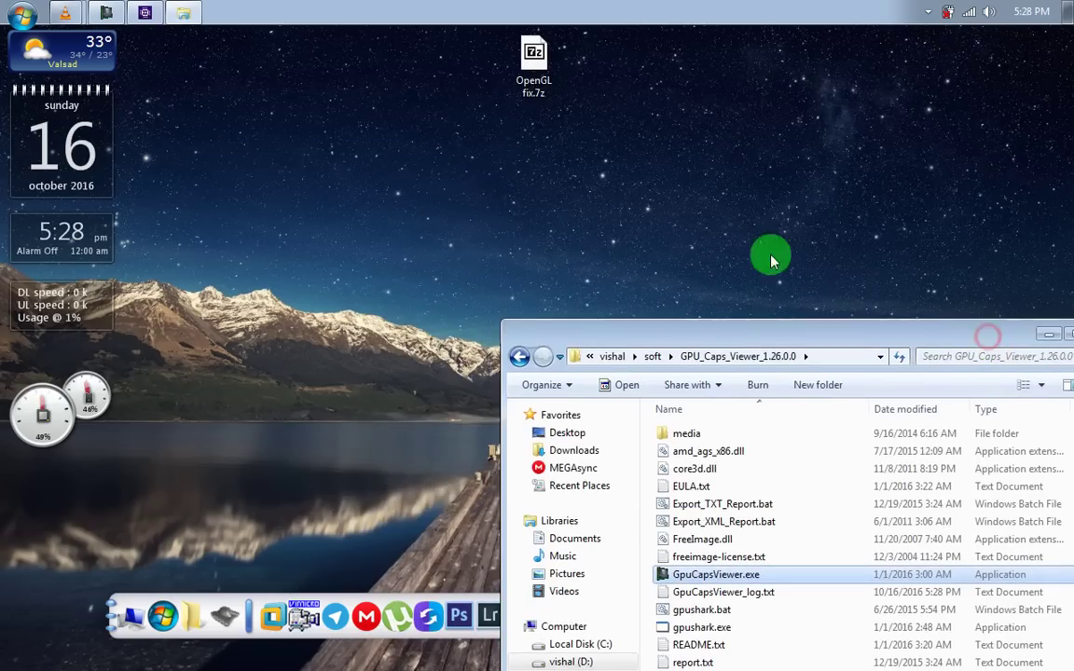
Open OpenGL fix.7z in 7-Zip and arrange 7-Zip right, Explorer left
click(529, 79)
double_click(529, 80)
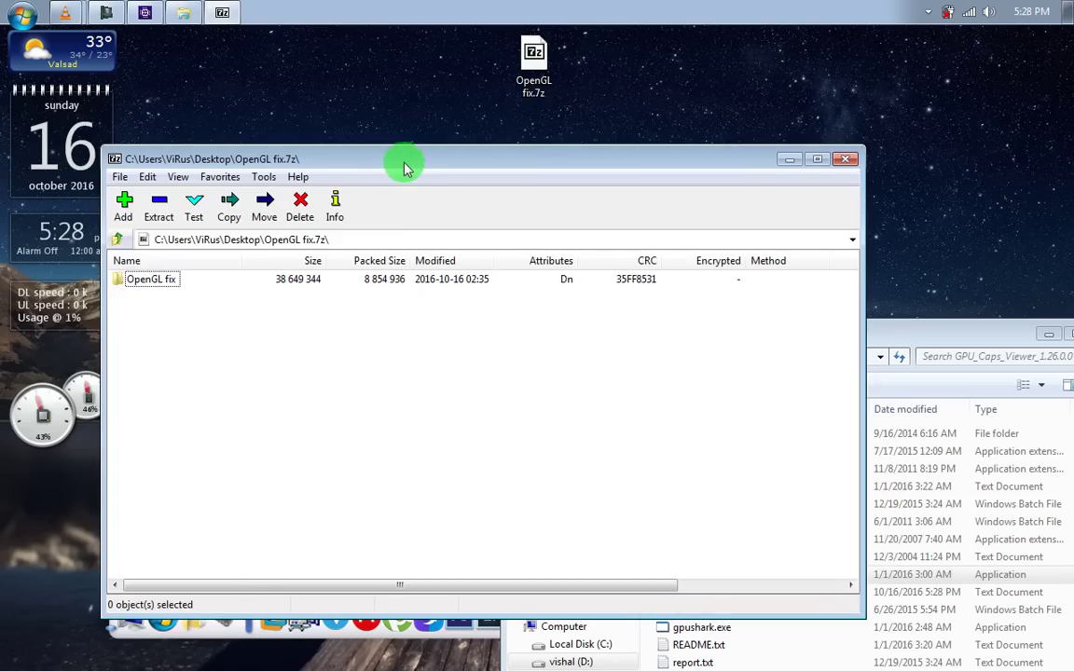
drag(403, 163, 1003, 111)
drag(652, 332, 158, 108)
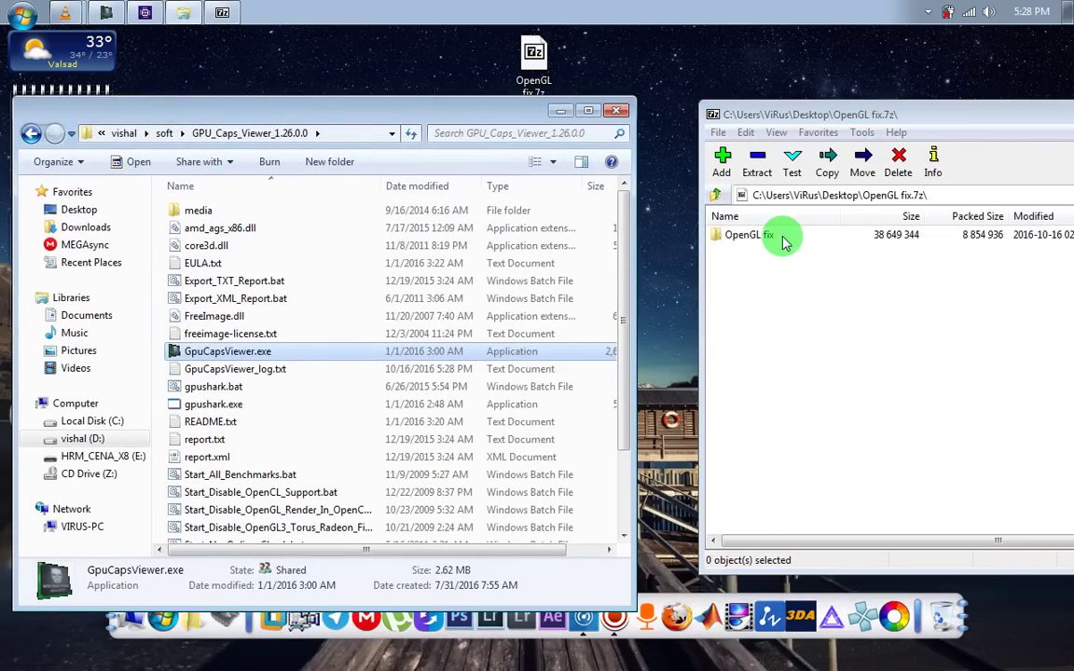
Enter the archive's OpenGL fix folder, peek into 32 bit, and select the 32 bit folder
click(760, 235)
double_click(760, 235)
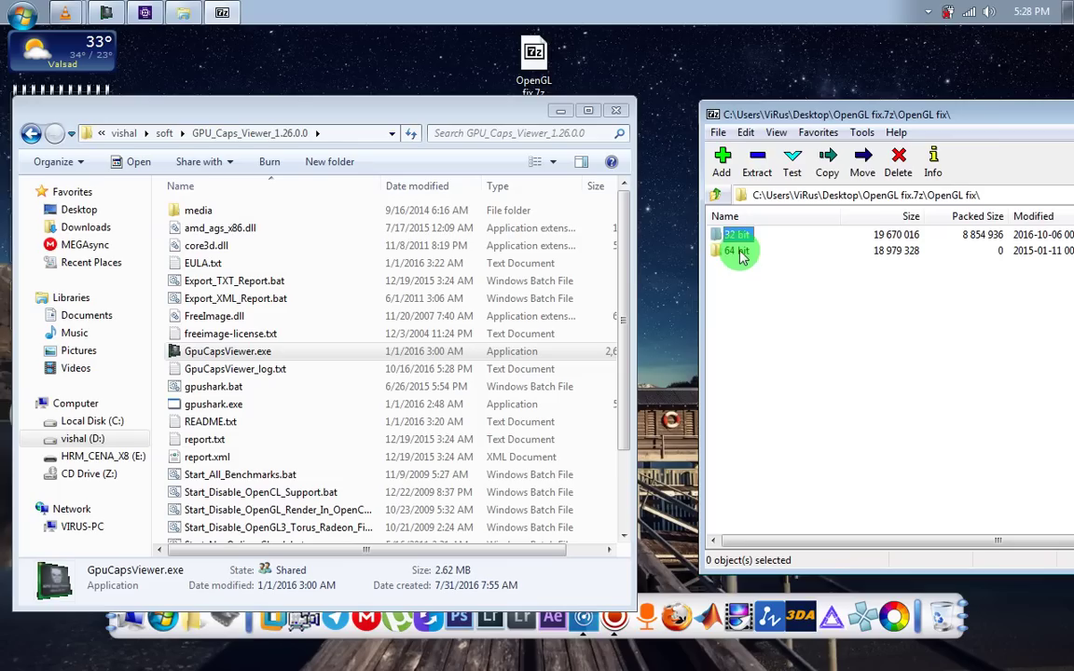
click(739, 252)
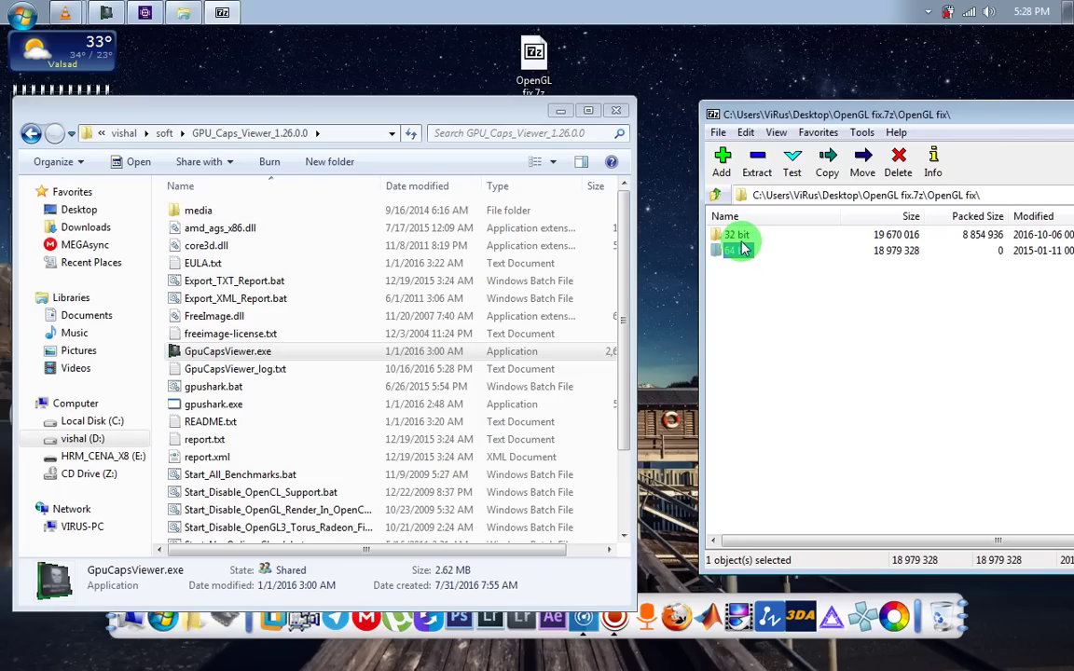
double_click(740, 236)
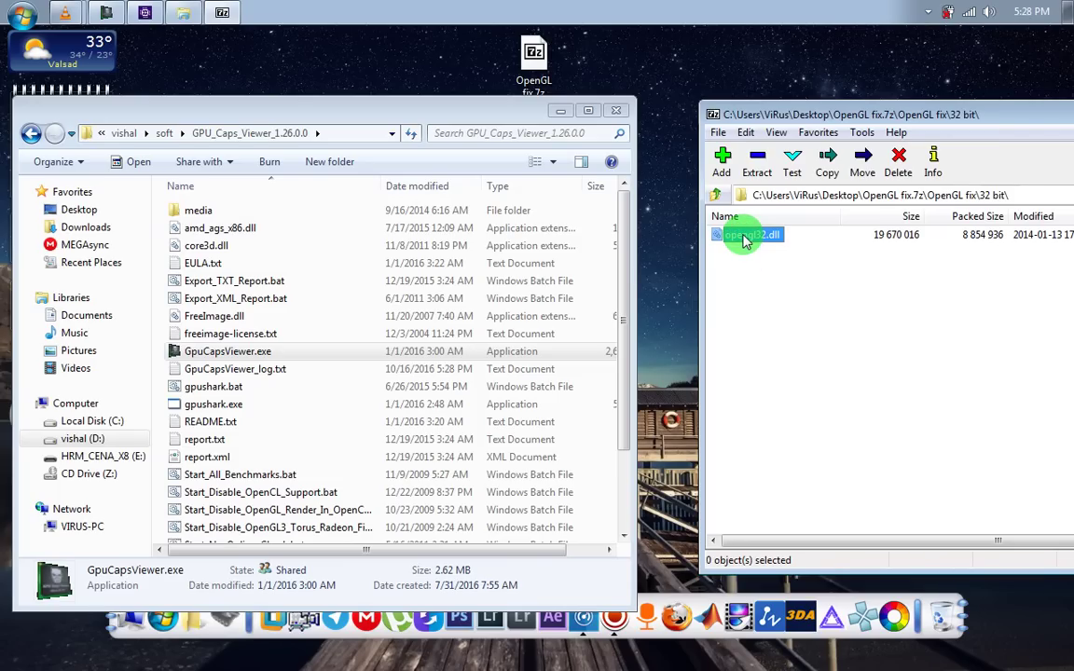
key(BackSpace)
double_click(746, 237)
key(BackSpace)
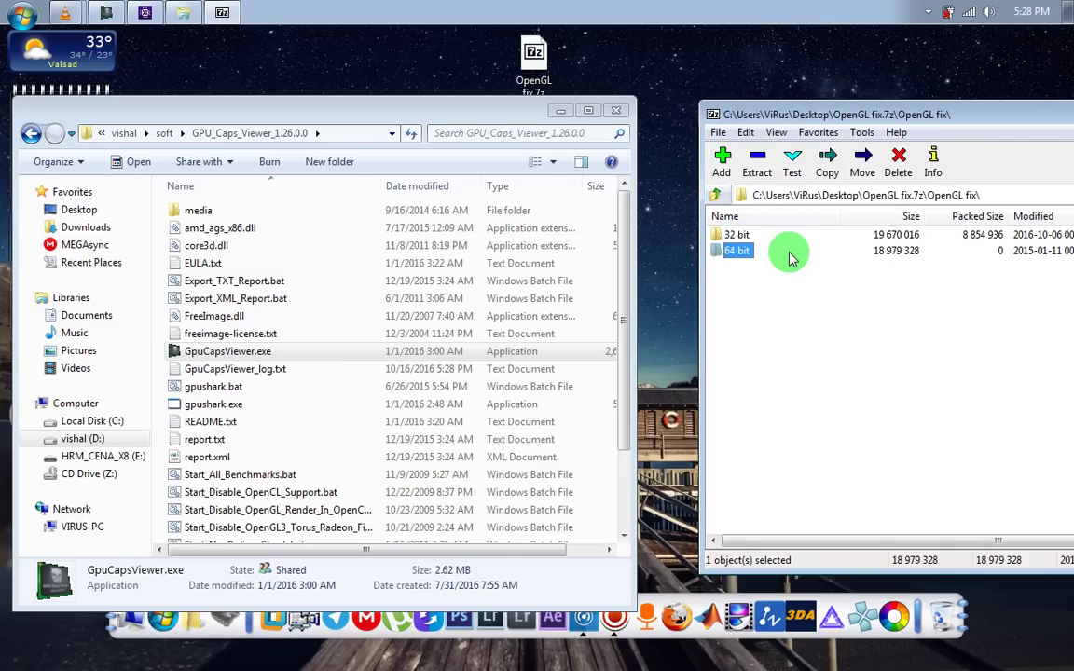
key(Up)
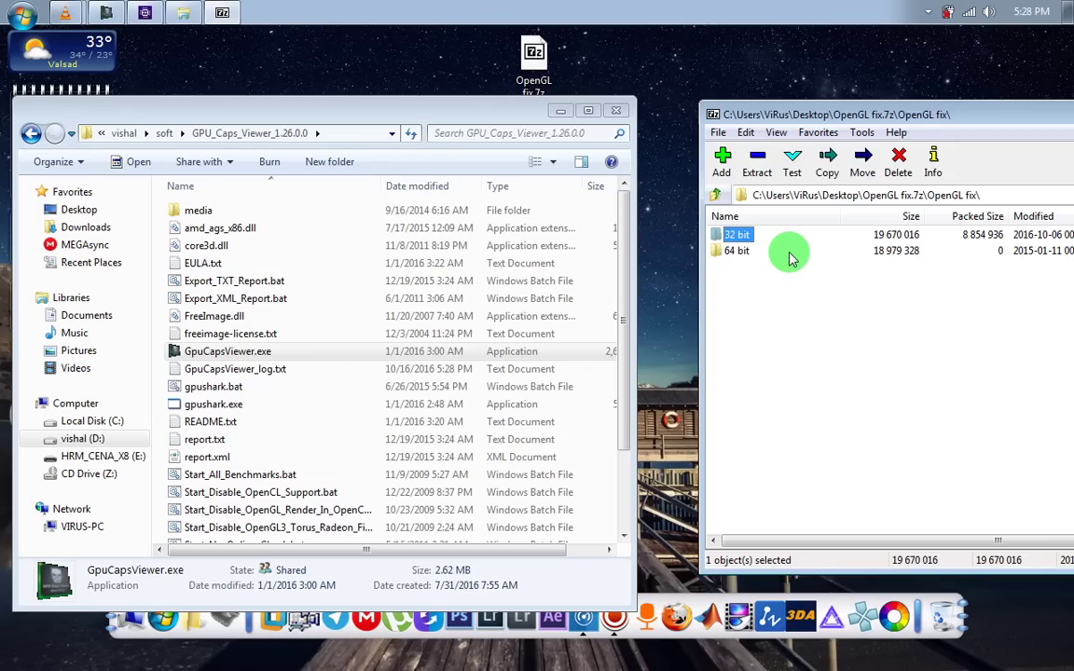
key(Down)
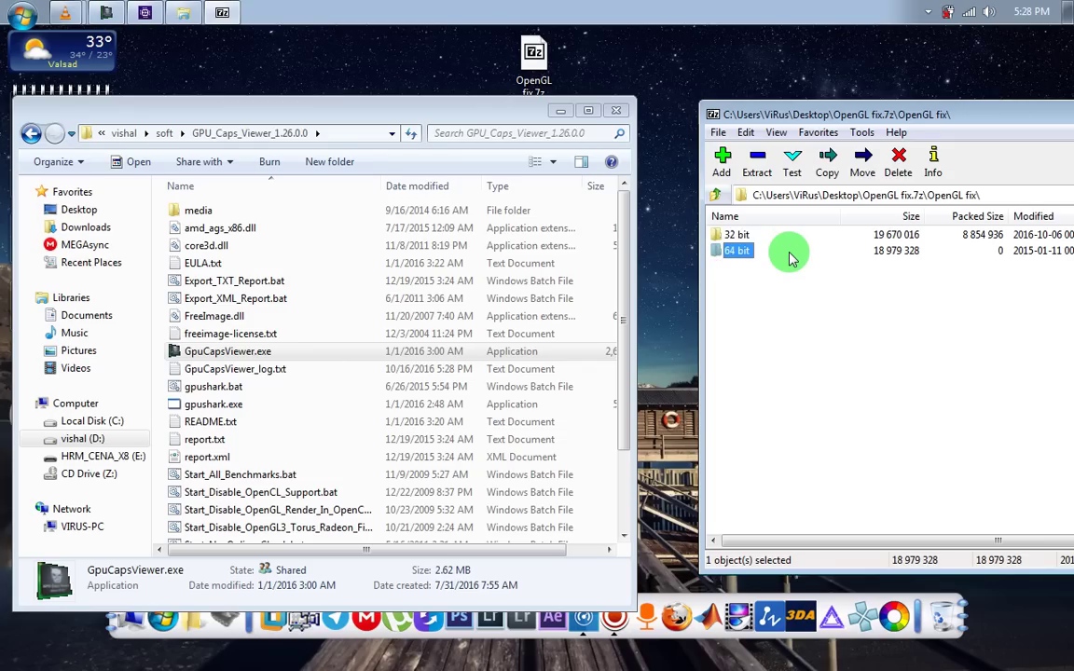
key(Up)
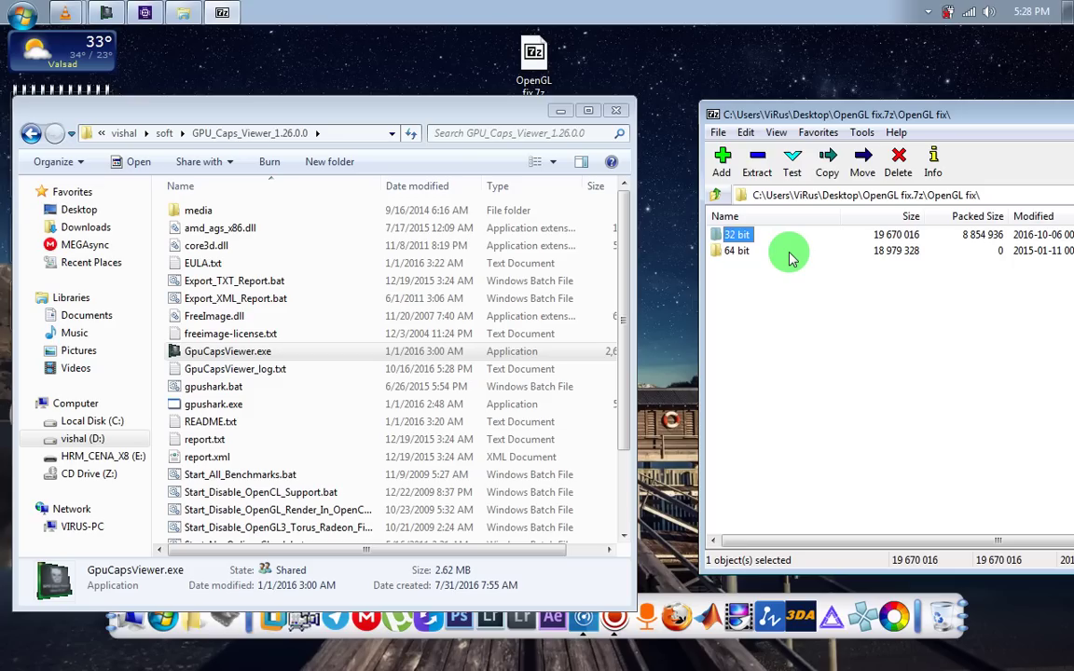
Drag opengl32.dll from the archive's 32 bit folder into the GPU_Caps_Viewer_1.26.0.0 folder
click(432, 406)
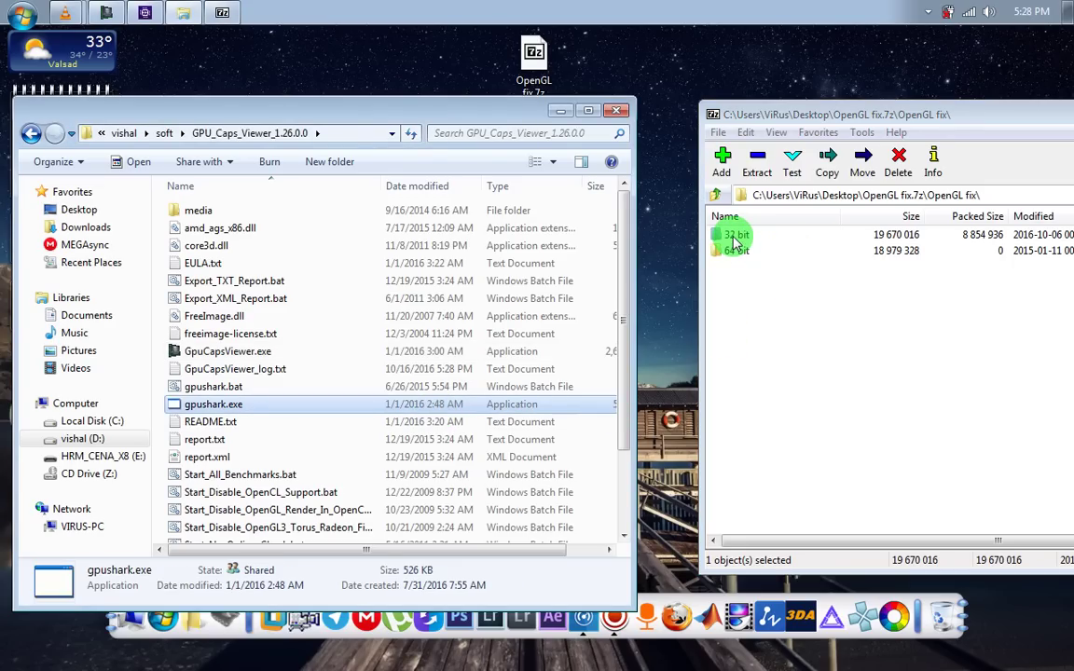
double_click(734, 236)
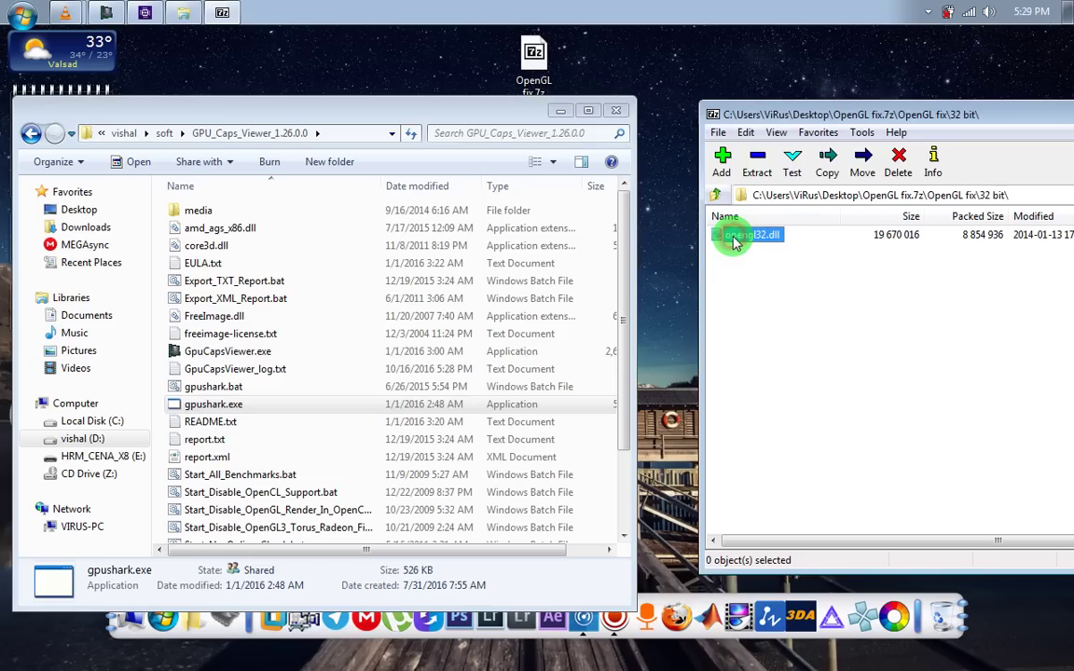
drag(751, 241, 540, 319)
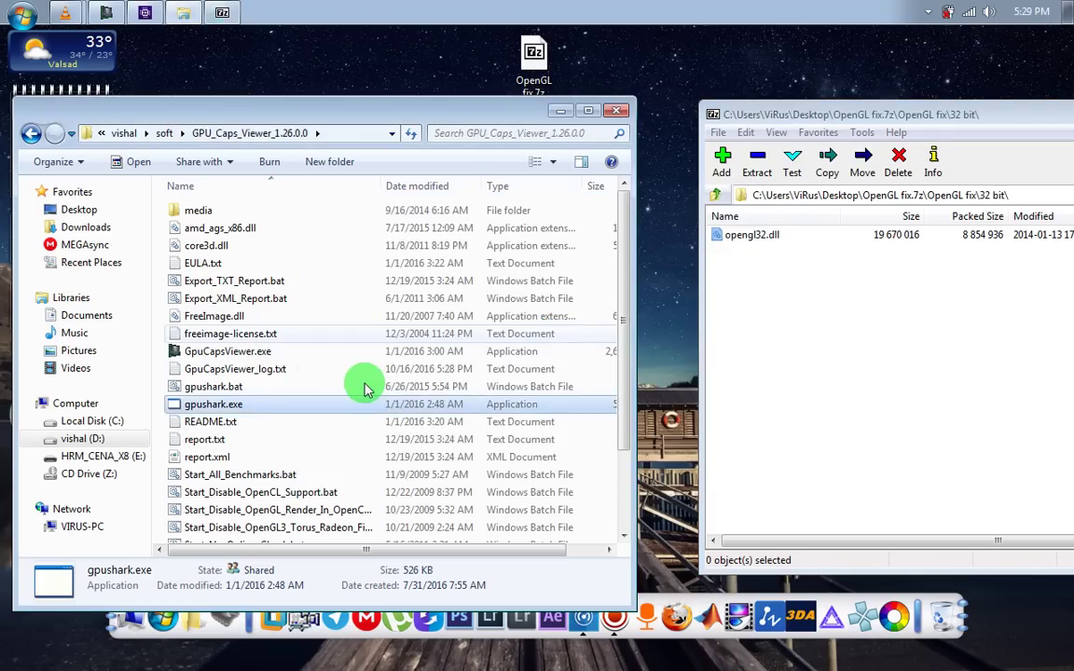
click(214, 423)
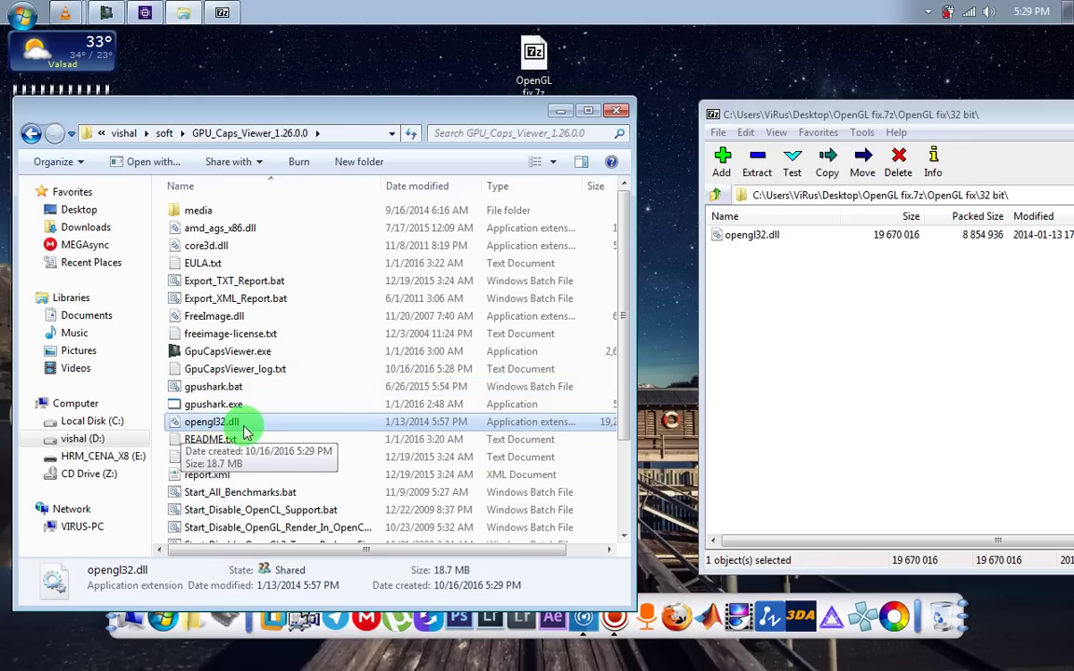
click(248, 355)
Relaunch GpuCapsViewer.exe, dismiss the update check, and confirm it reports OpenGL 2.1
double_click(248, 356)
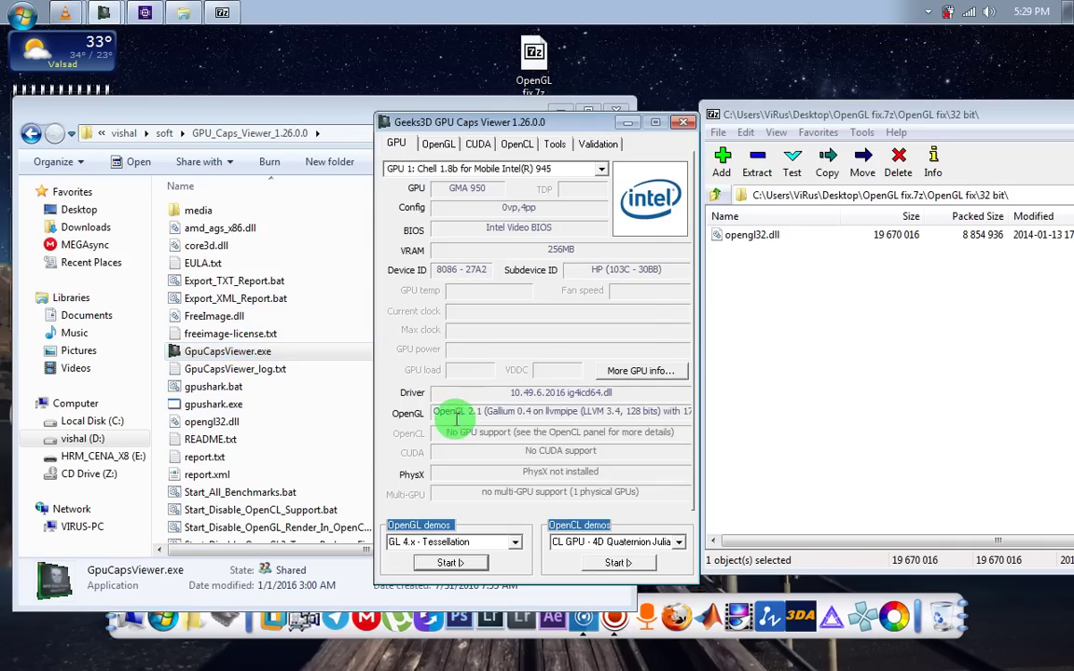
click(616, 388)
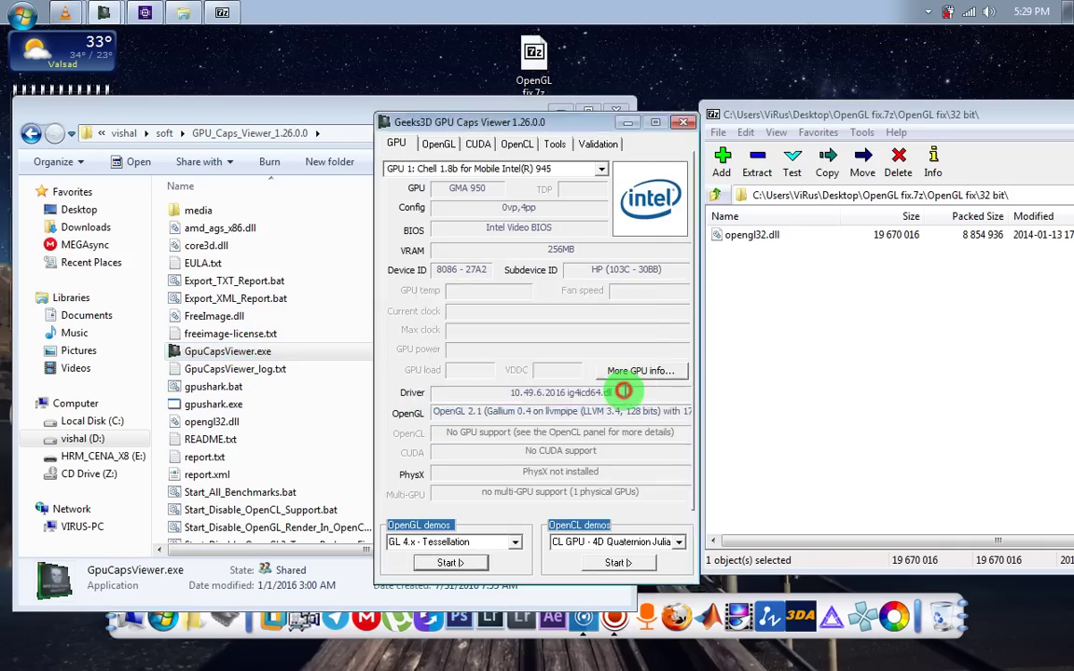
drag(435, 413, 556, 396)
Run the GL 2.1 - CEL-SHADING demo with Start and Go!, then close it
click(515, 541)
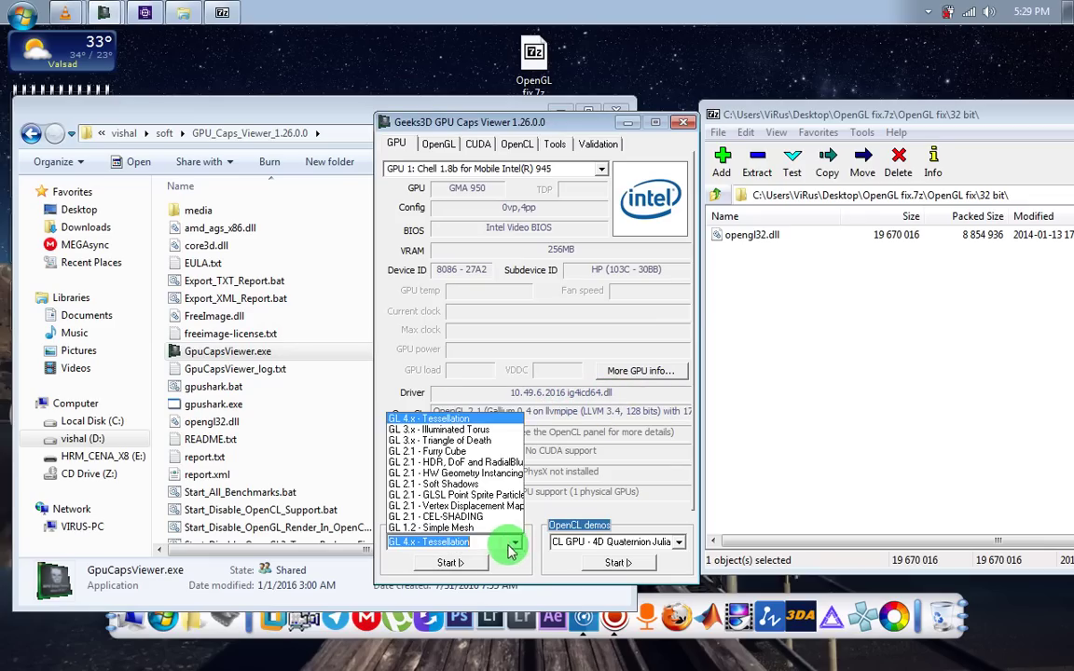
click(486, 516)
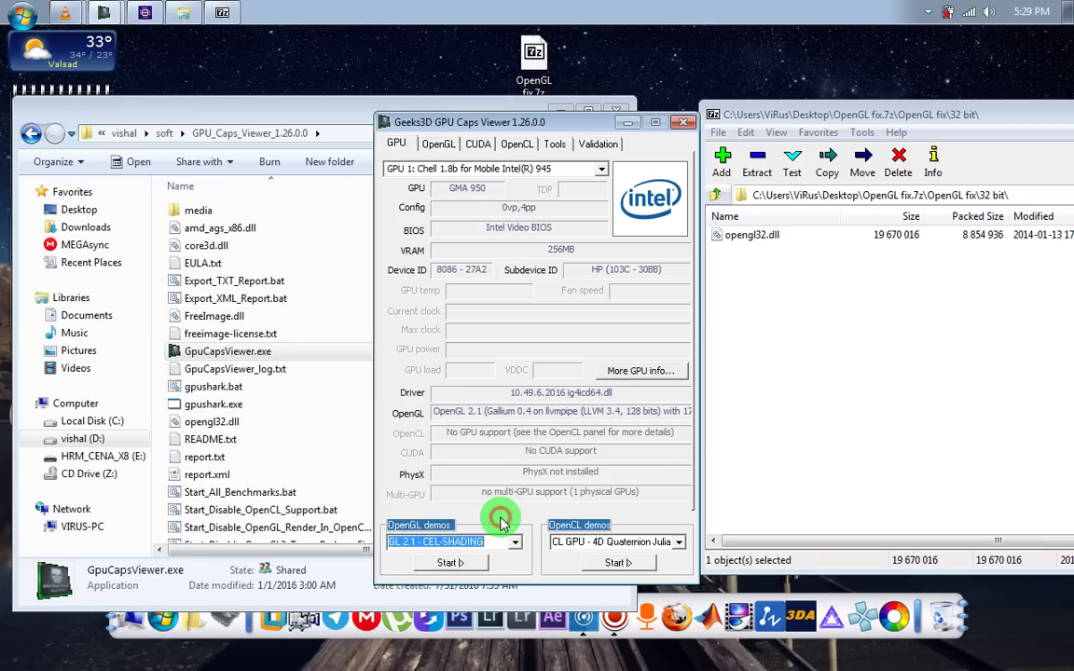
click(470, 566)
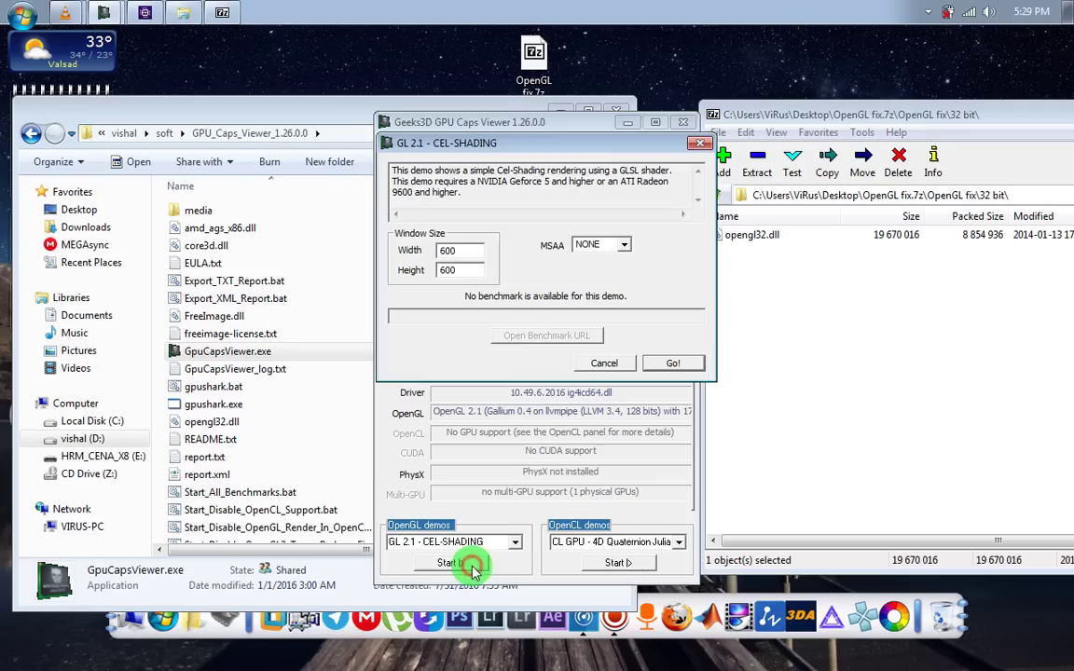
click(675, 365)
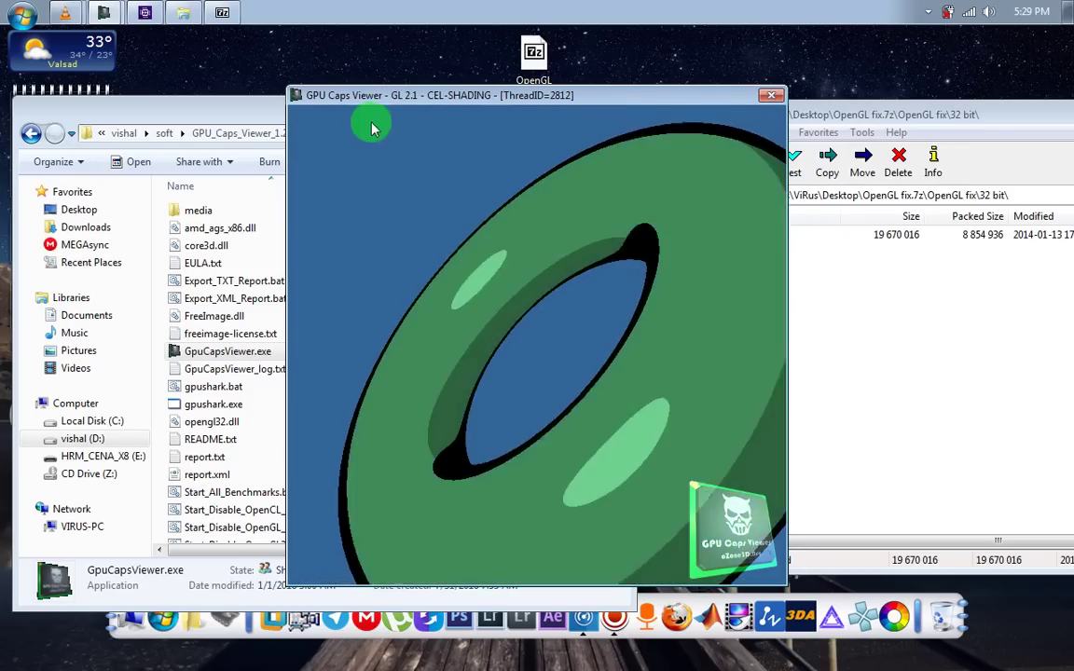
click(771, 95)
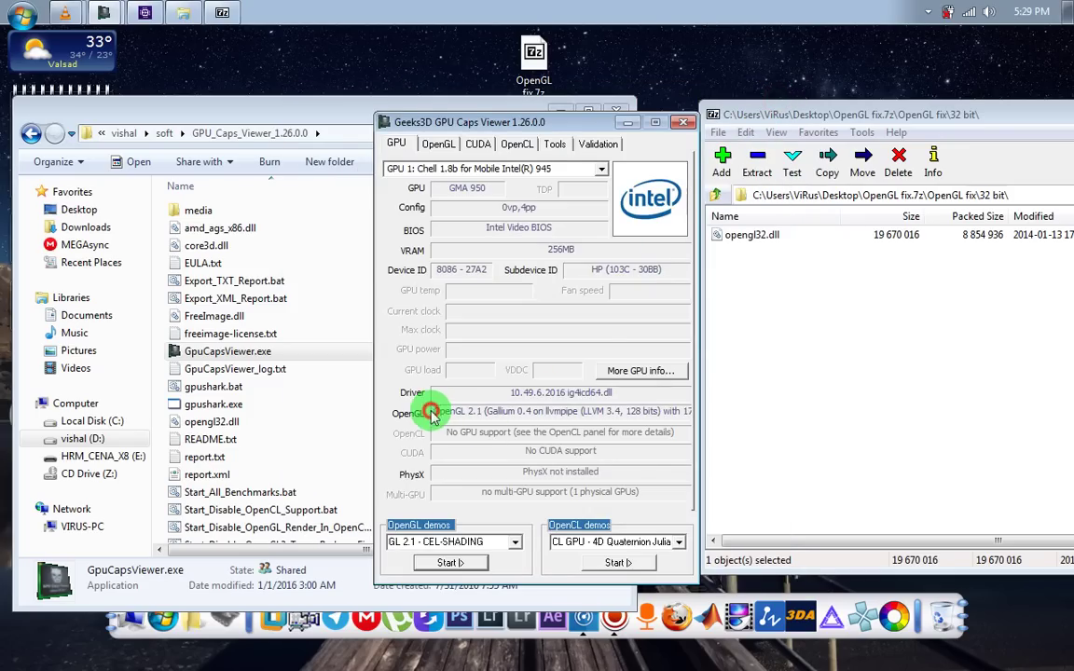
Run the GL 2.1 - Vertex Displacement demo with Start and Go!, then close its window
drag(431, 413, 486, 411)
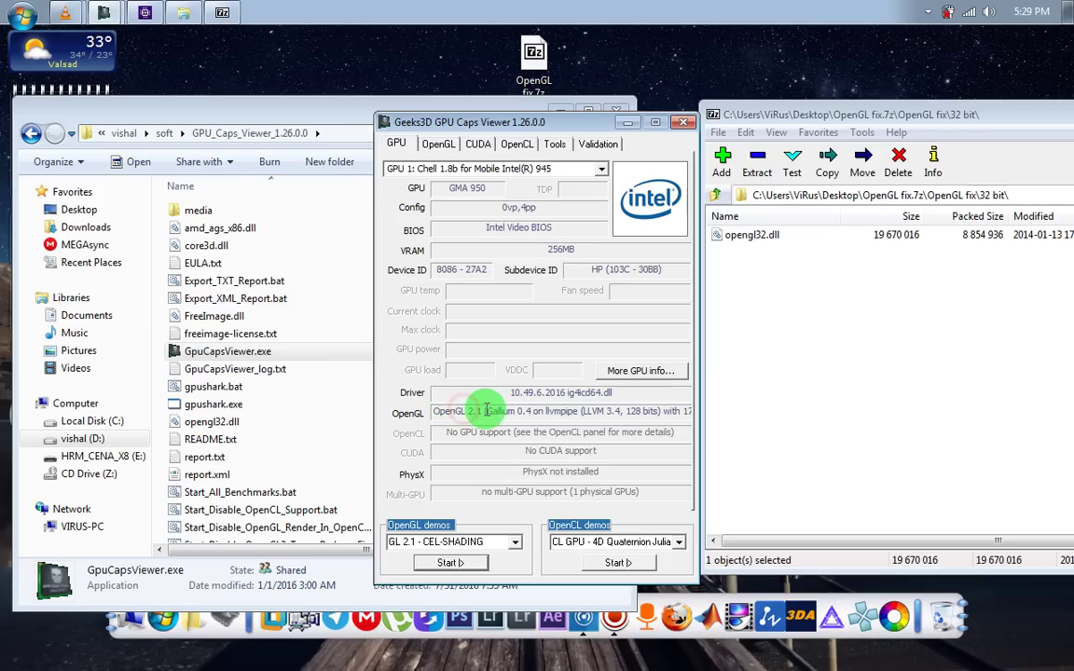
click(514, 545)
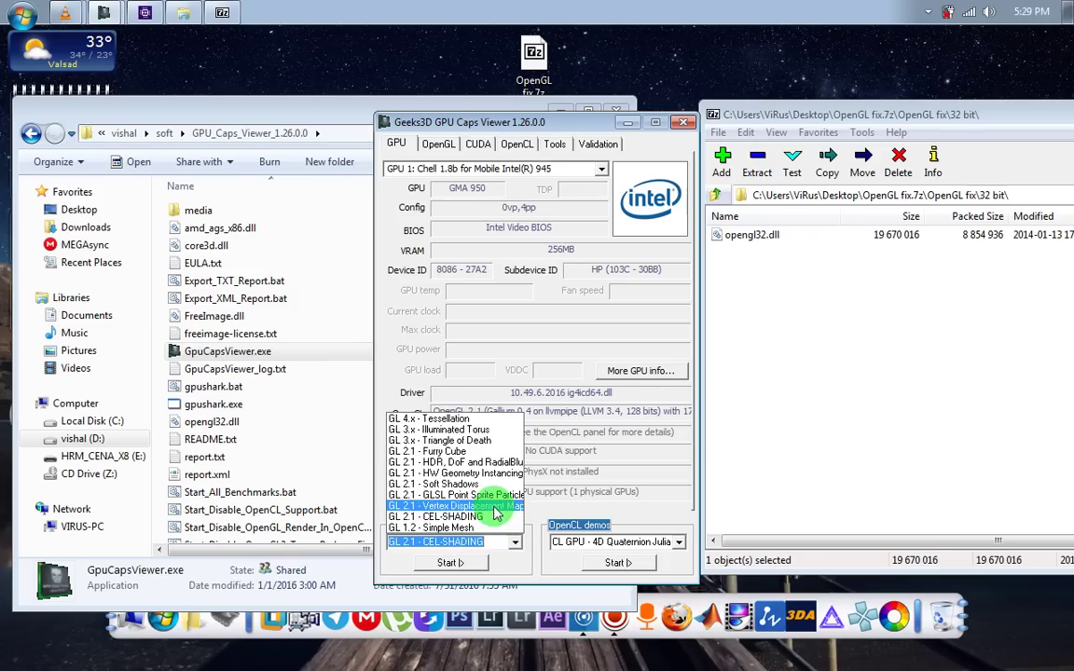
click(494, 509)
click(478, 565)
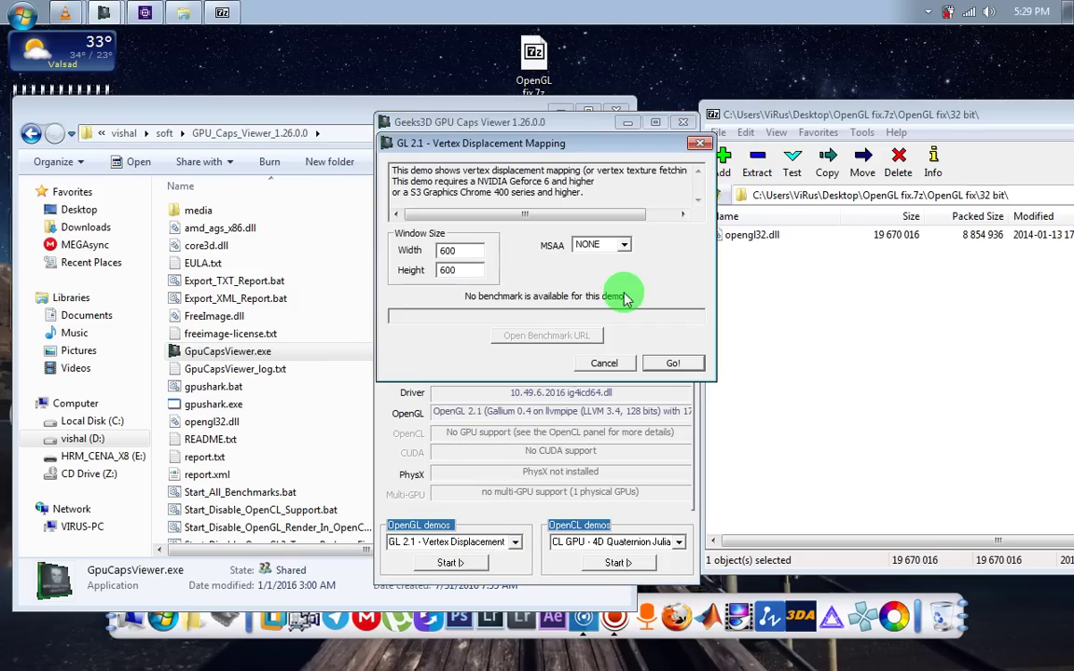
click(685, 364)
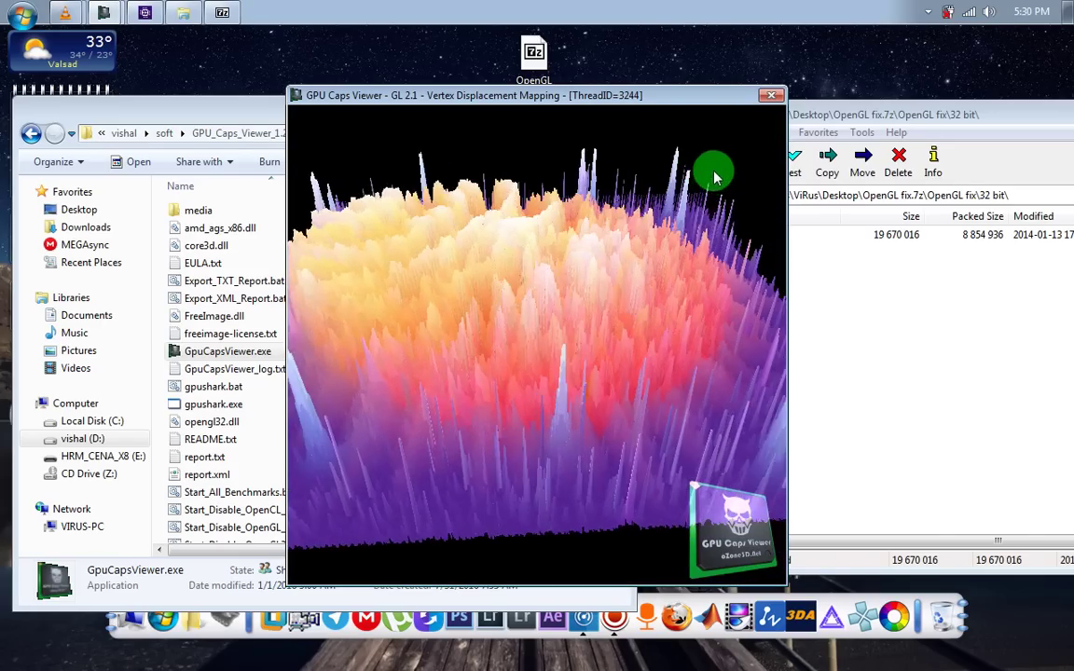
click(769, 97)
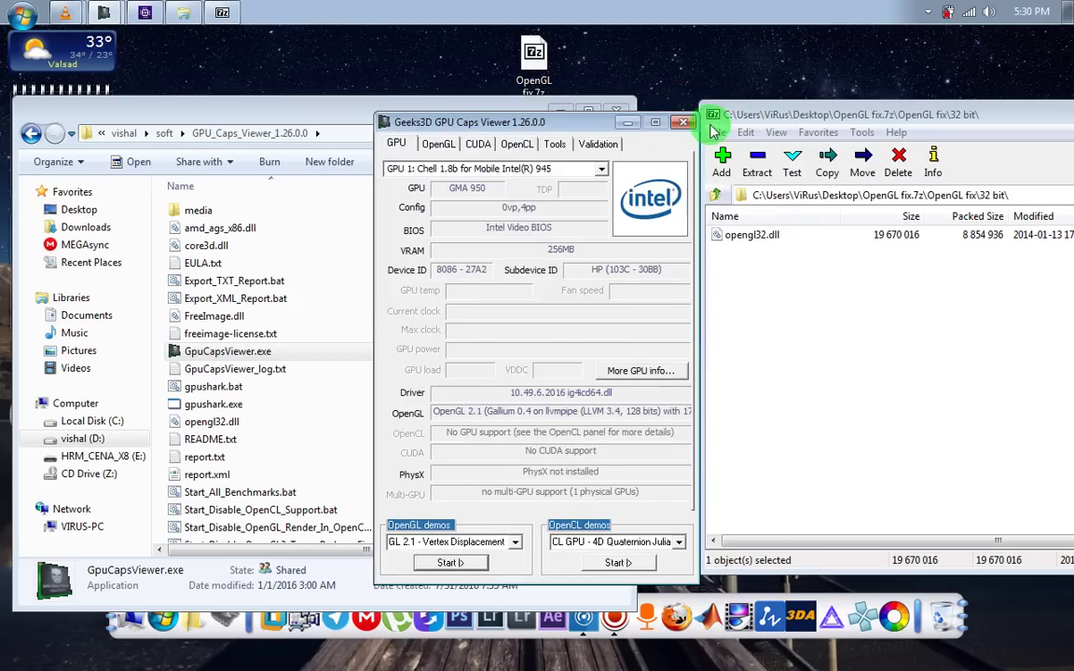